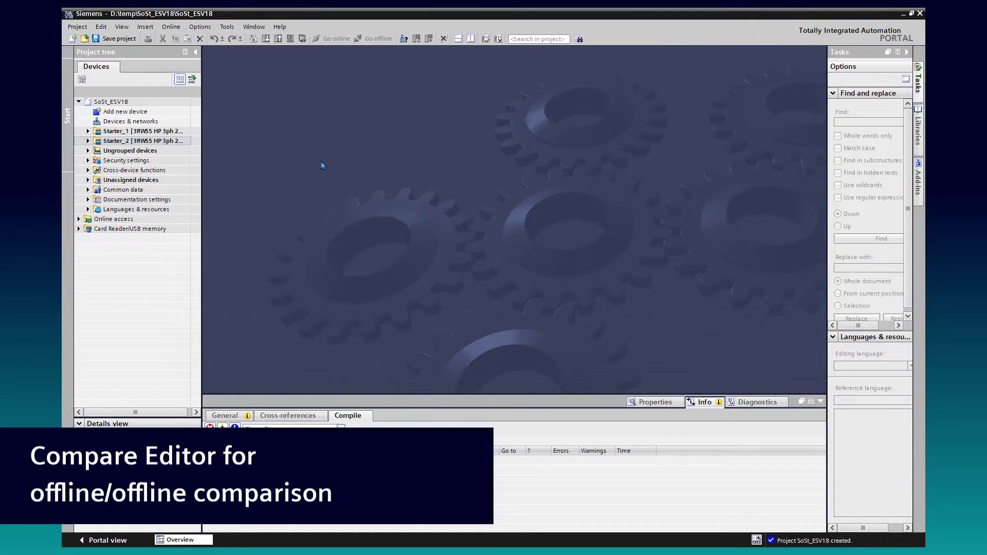
- Start an offline/offline comparison from Starter_1's context menu, placing Starter_1 on the left
right_click(168, 132)
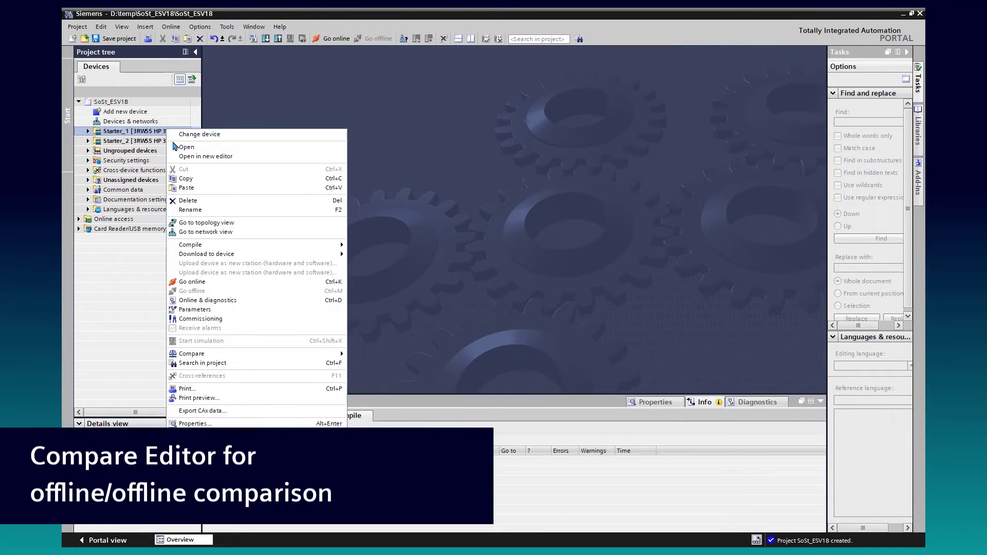
mouse_move(343, 354)
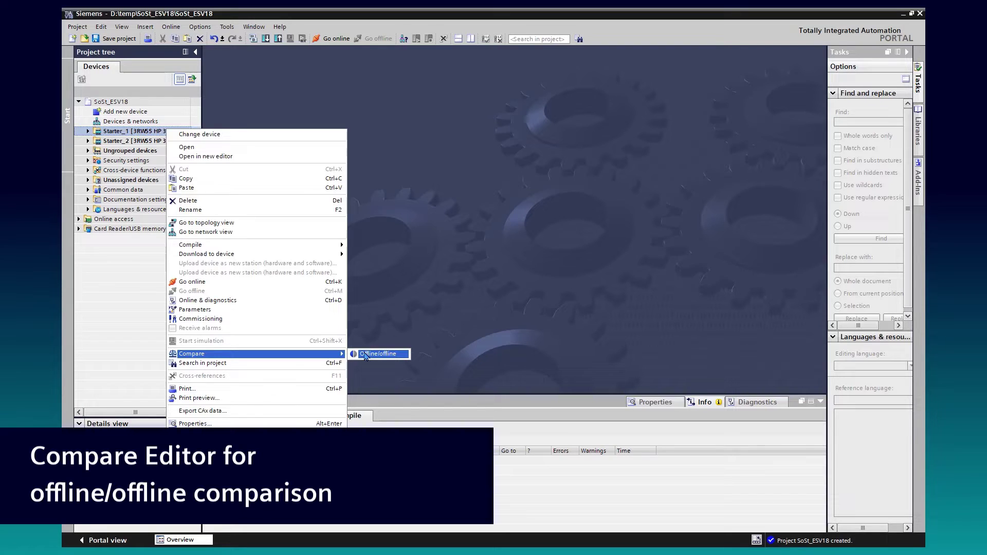
click(366, 354)
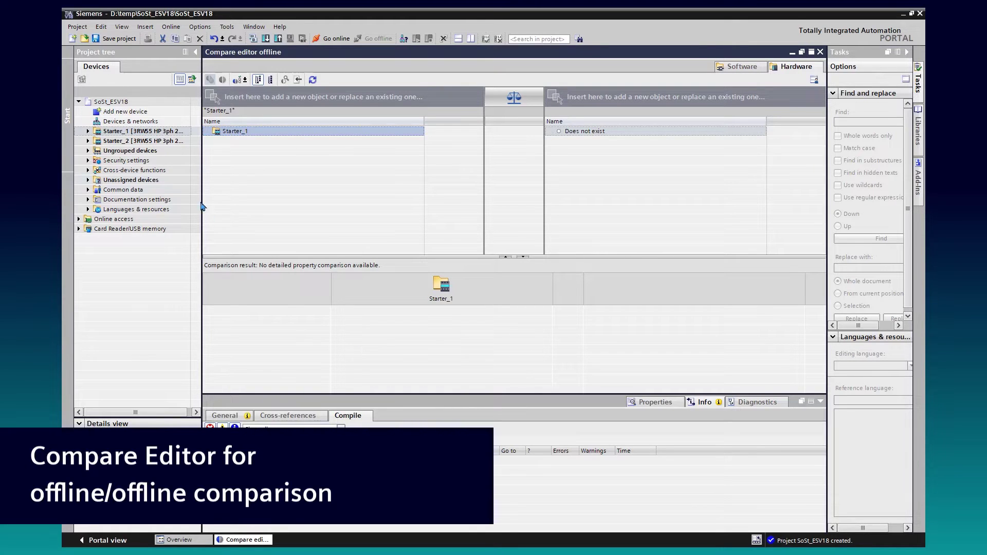
- Drop Starter_2 into the compare editor's right side as the comparison partner
click(163, 146)
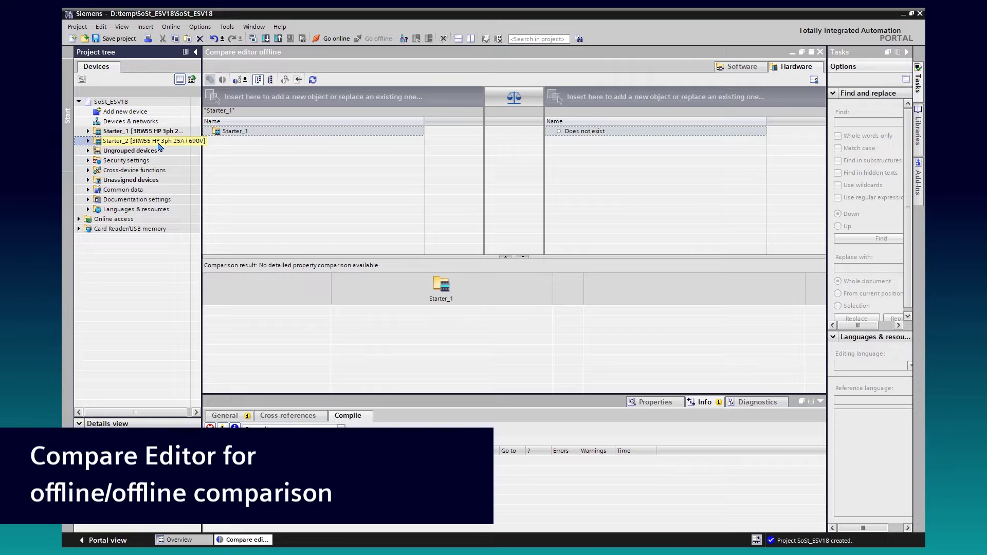
drag(159, 147, 581, 102)
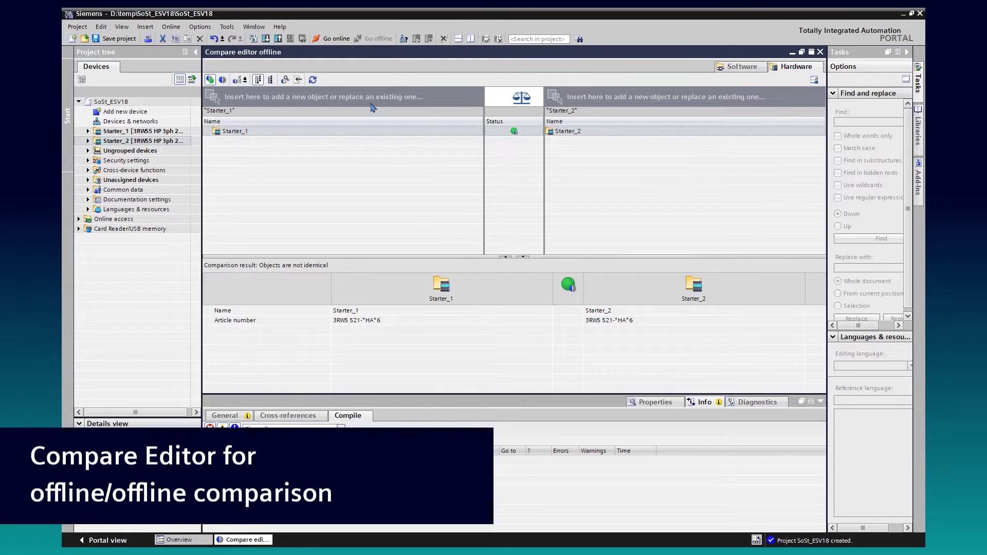
- Open the detailed hardware comparison and expand Parameter set 1 to the Application wizard values
click(285, 80)
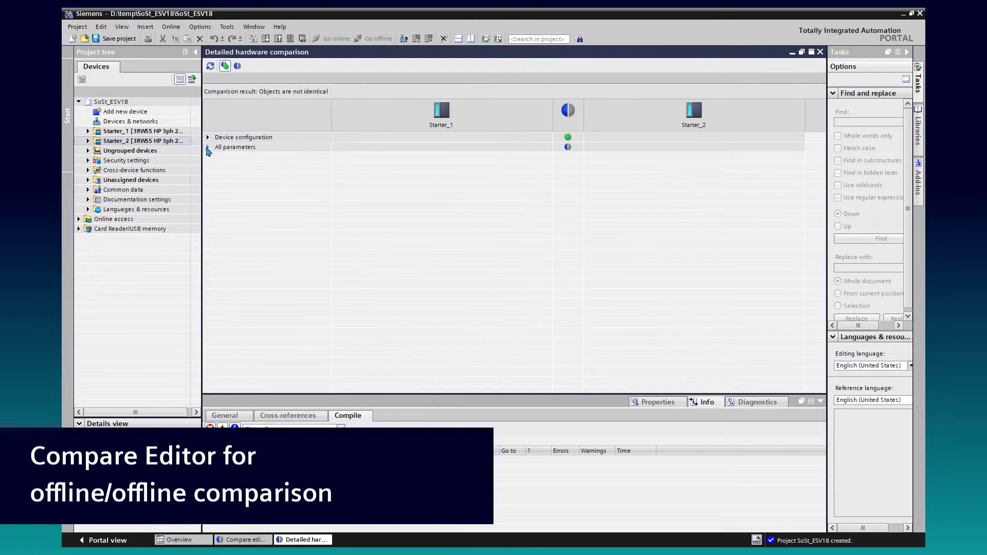
click(207, 147)
click(218, 157)
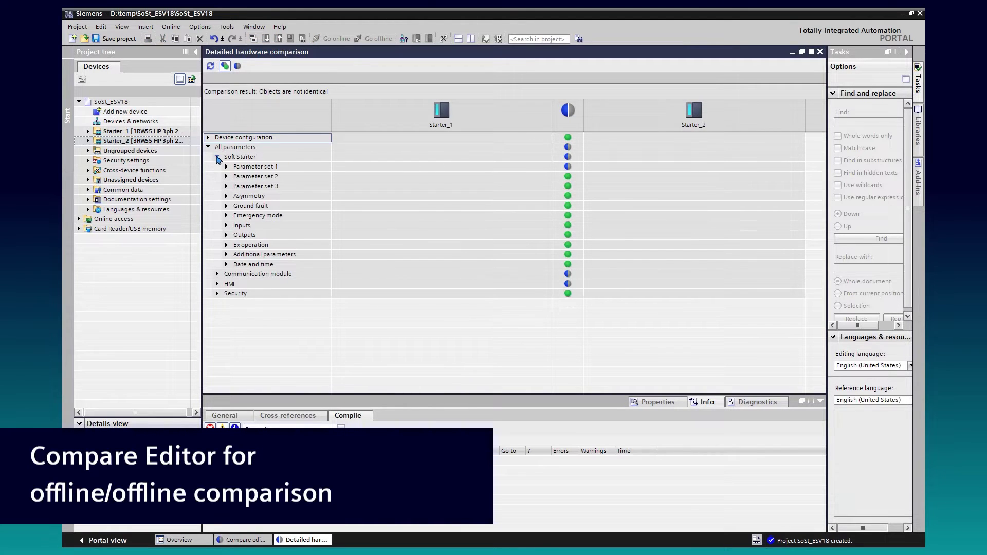
click(226, 167)
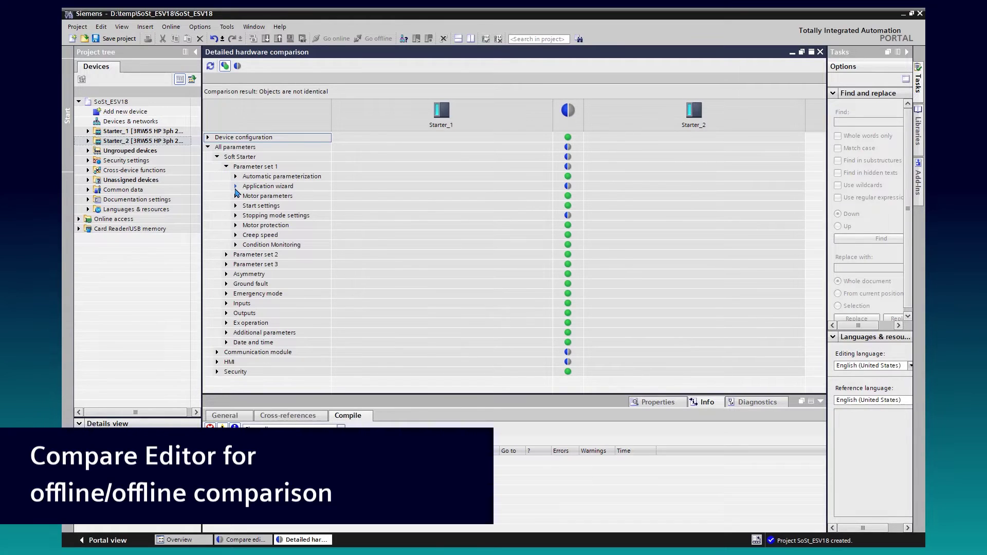
click(235, 186)
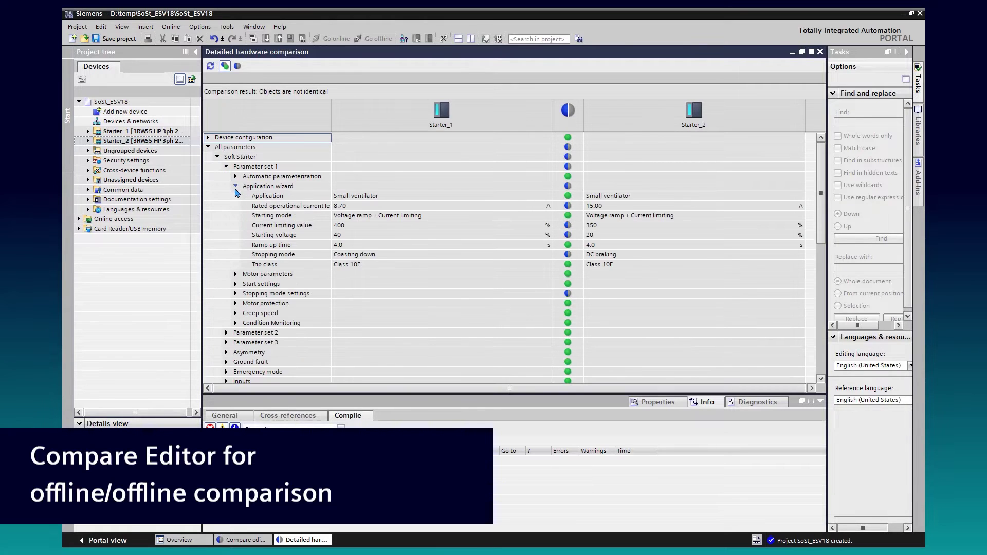
- Show differences only, expanding Stopping mode, Application wizard, Web server, OPC UA server and HMI
click(237, 66)
click(207, 137)
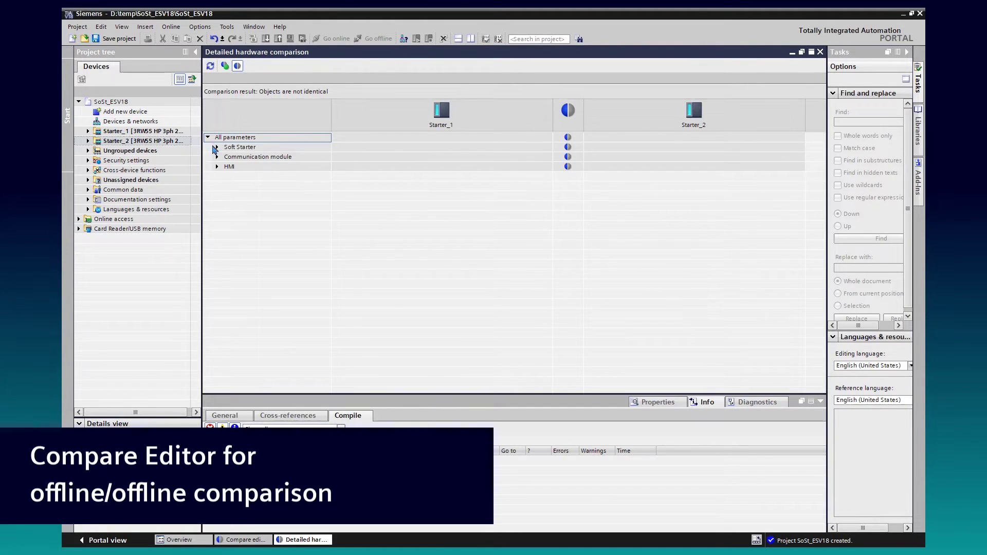
click(217, 147)
click(227, 157)
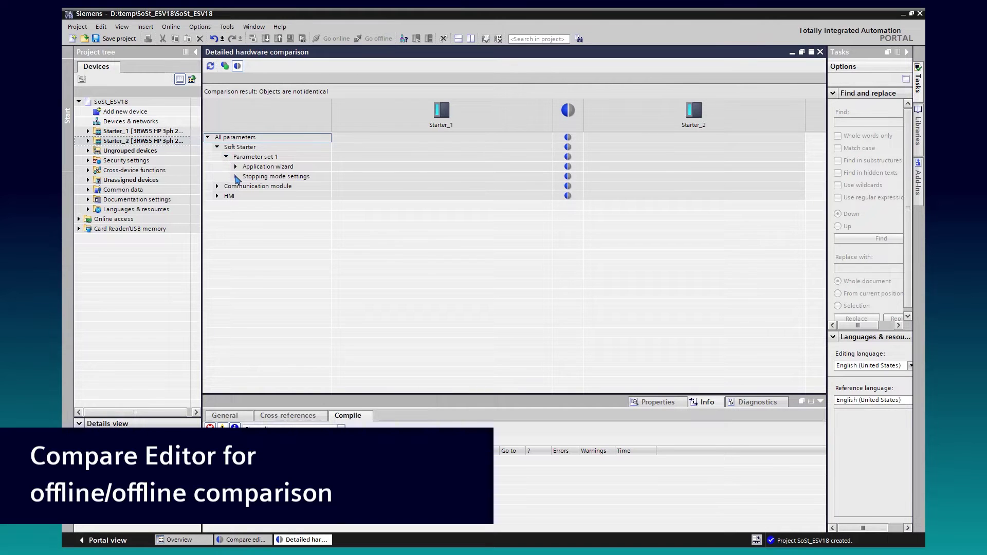
click(236, 176)
click(236, 166)
click(217, 235)
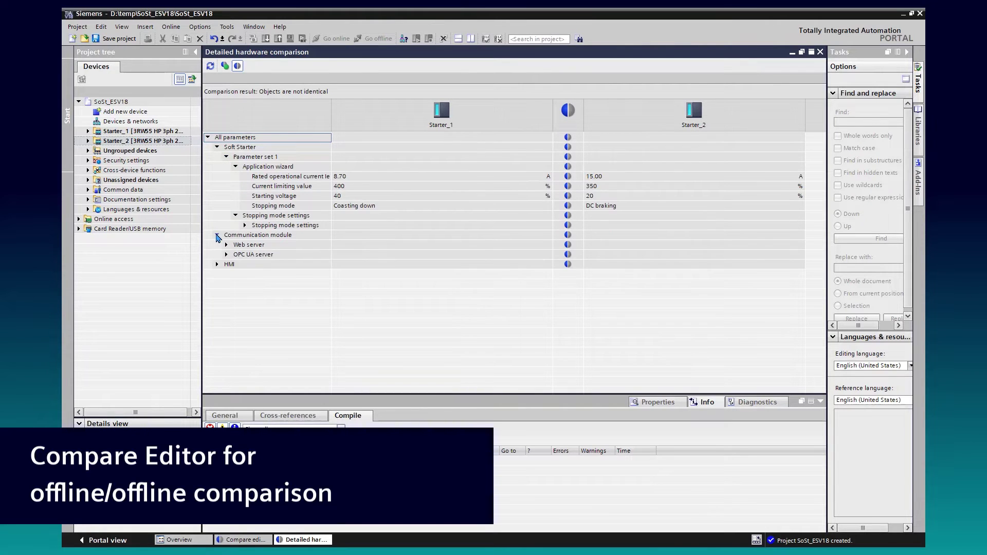
click(226, 244)
click(227, 264)
click(217, 284)
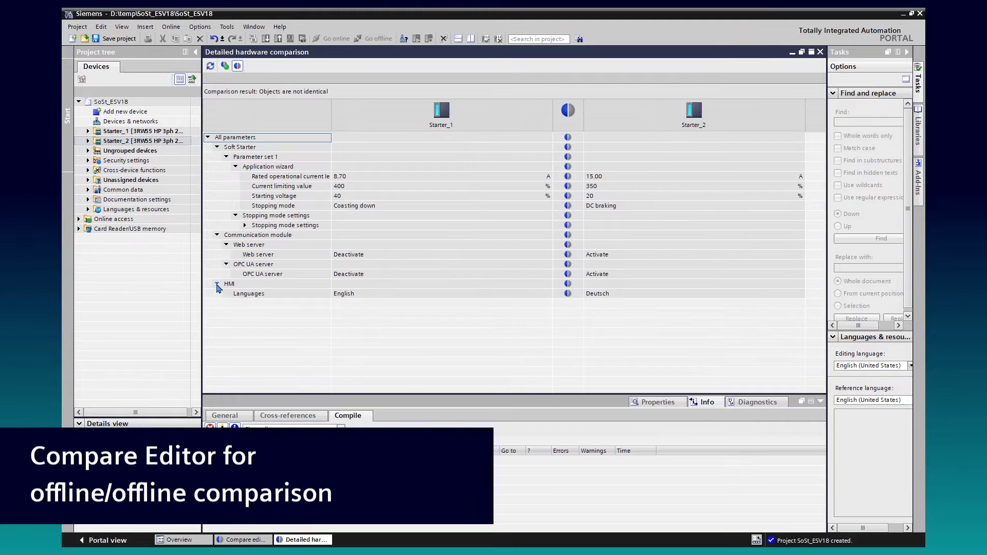
- Open and close Starter_1's parameters, then refresh the detailed comparison
double_click(225, 291)
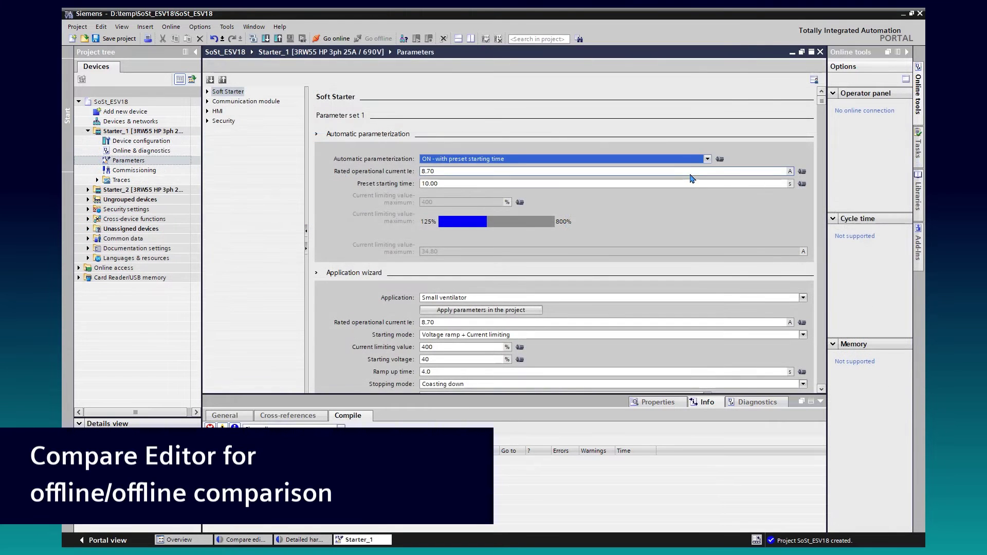
click(821, 52)
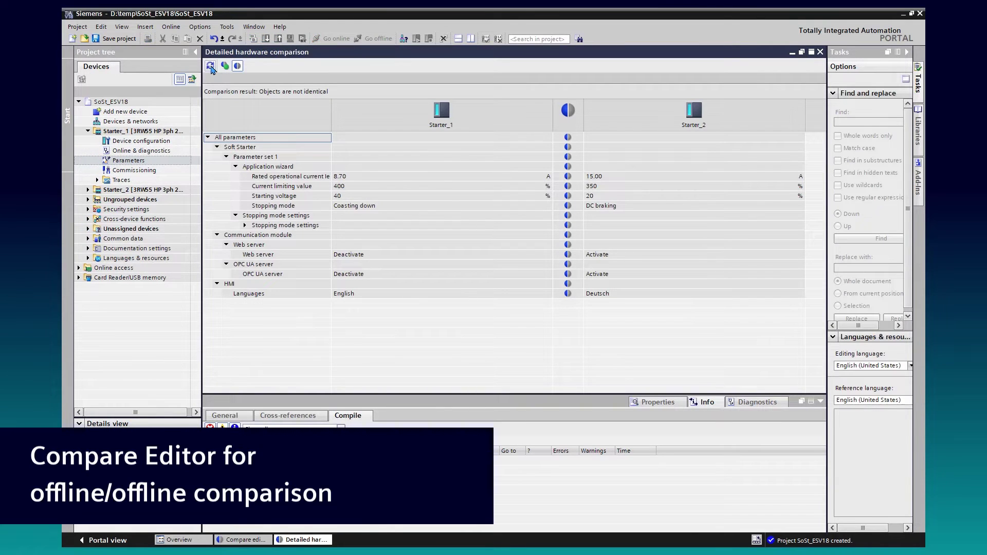
click(210, 66)
- Expand Parameter set 1 to show Automatic parameterization: ON with preset starting time versus OFF
click(208, 137)
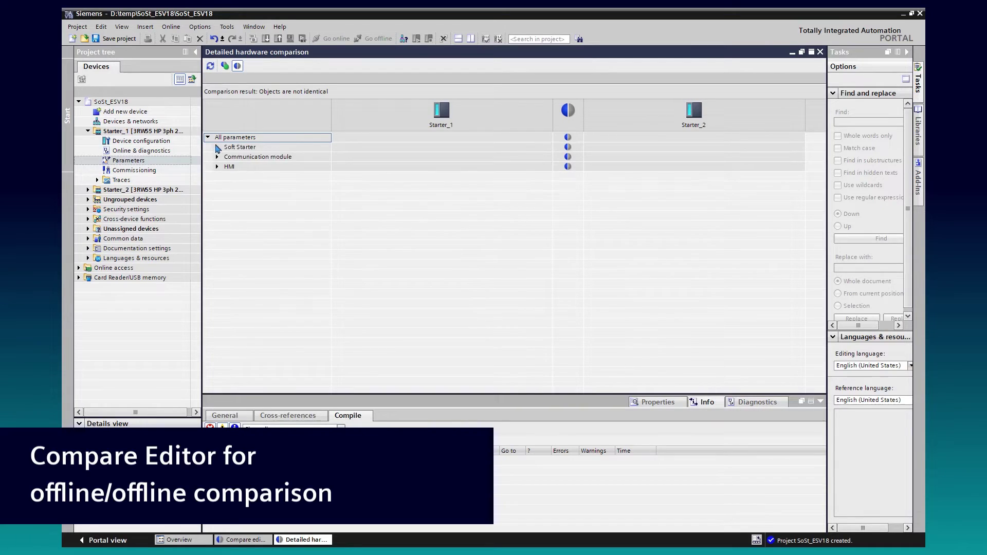
click(217, 147)
click(228, 156)
click(237, 166)
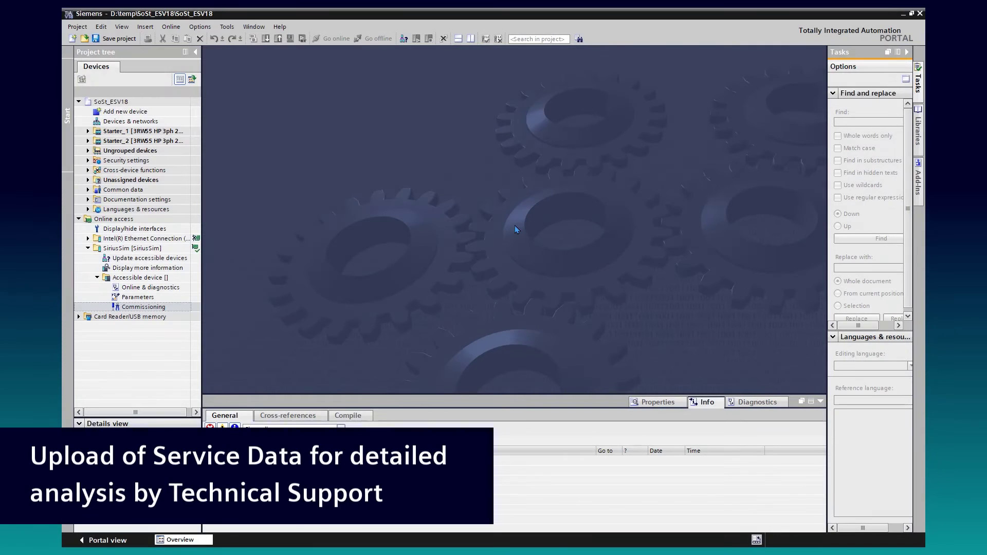
- Open Commissioning for the accessible 3RW soft starter on SiriusSim and expand its Functions
double_click(154, 308)
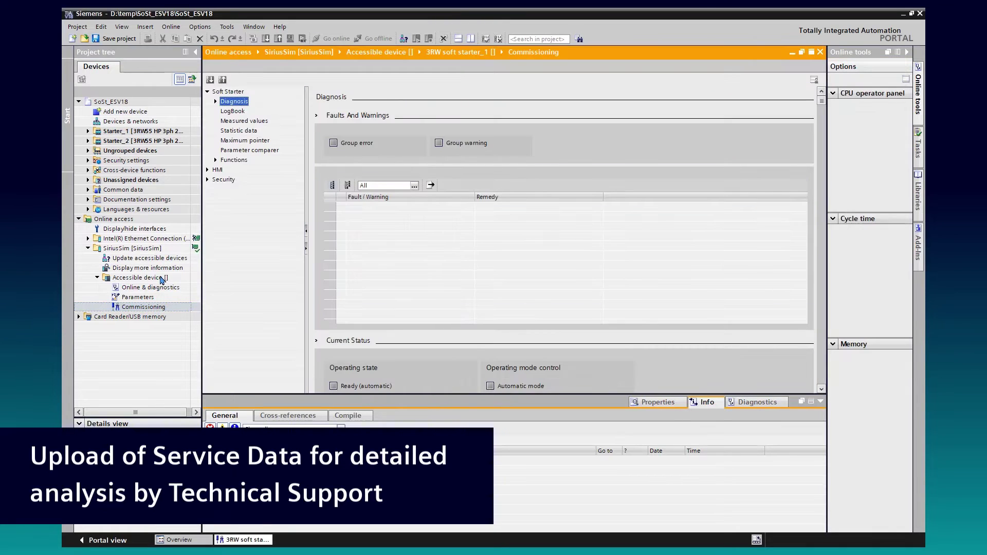
click(216, 160)
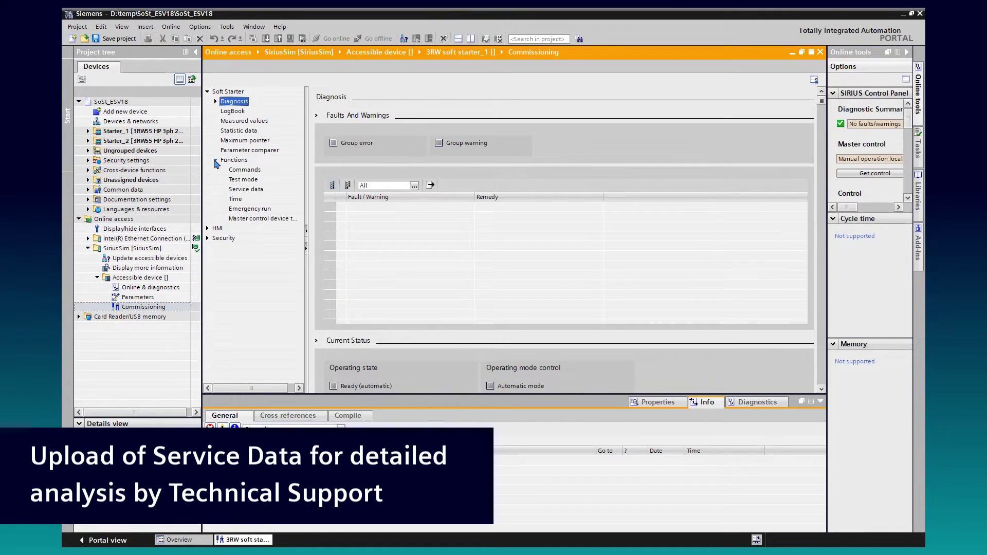
- Save the soft starter's service data to file from the Service data page
click(250, 192)
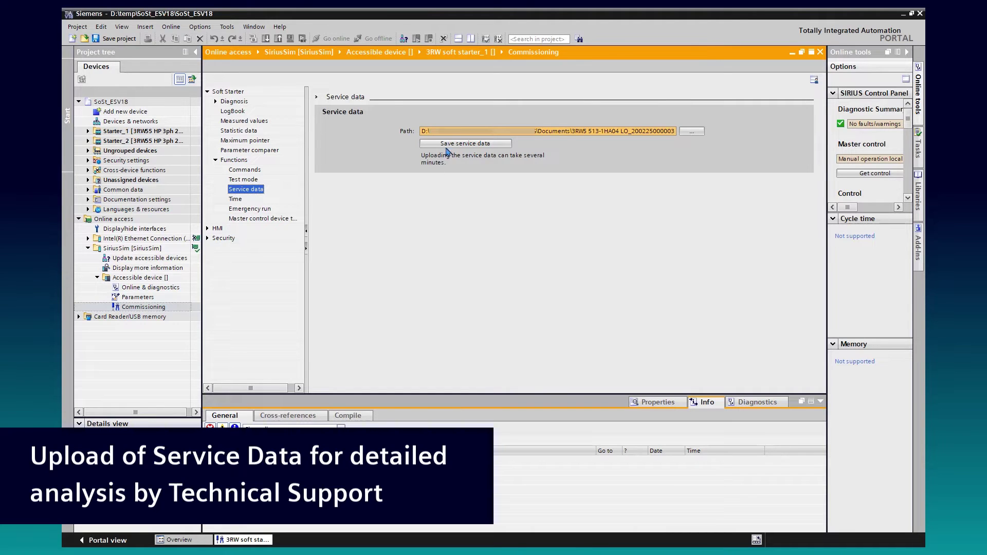
click(451, 146)
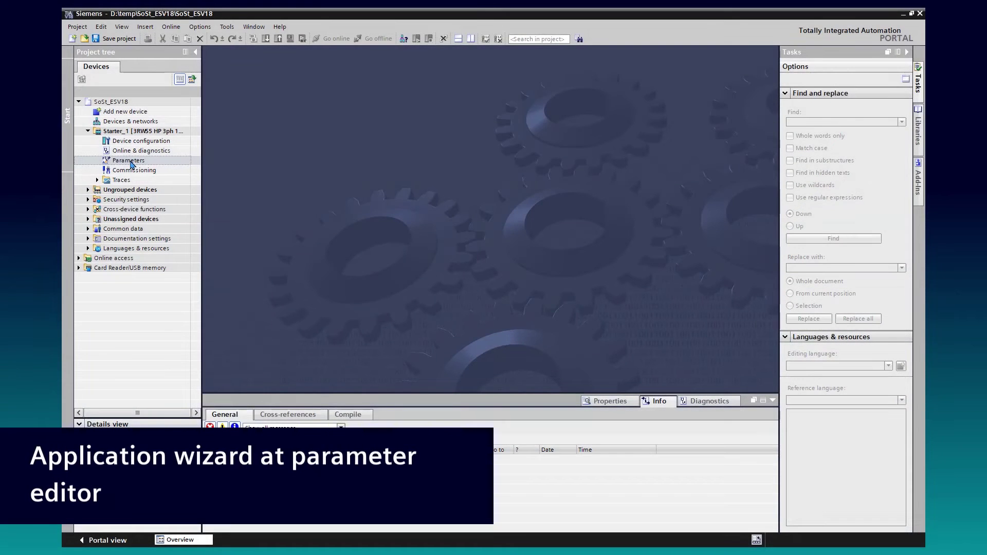
- In Starter_1's Parameter set 1 Application wizard, choose Big ventilator and apply it to the project
click(129, 162)
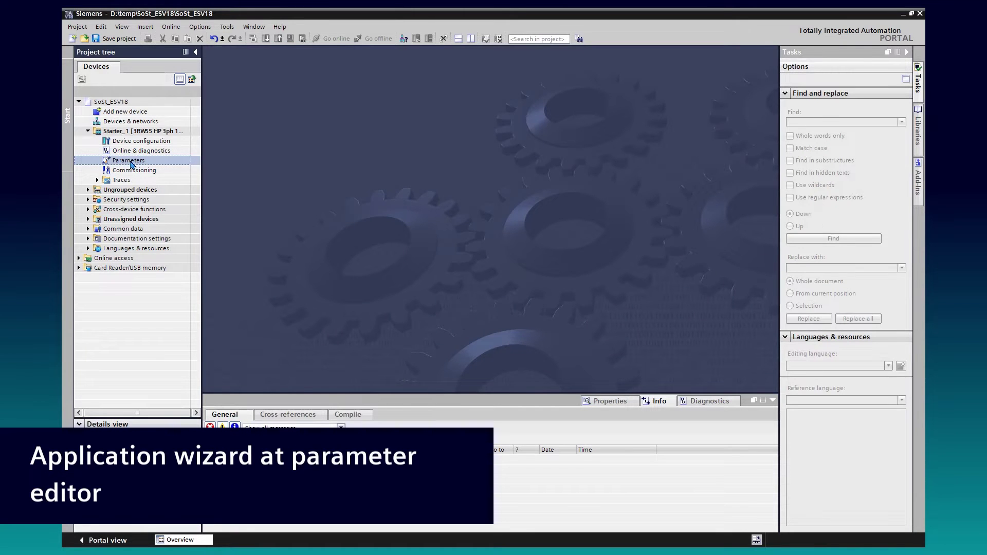
double_click(131, 162)
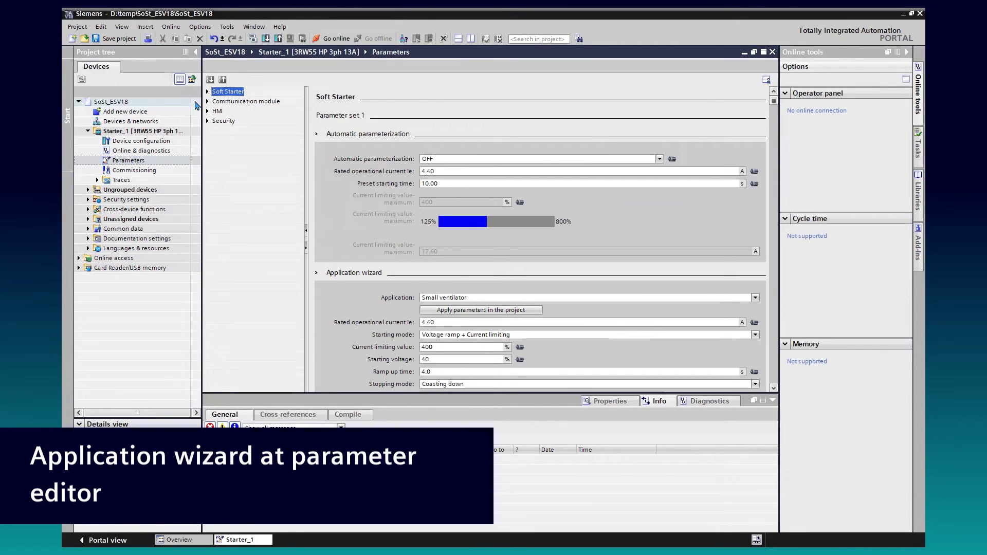
click(208, 91)
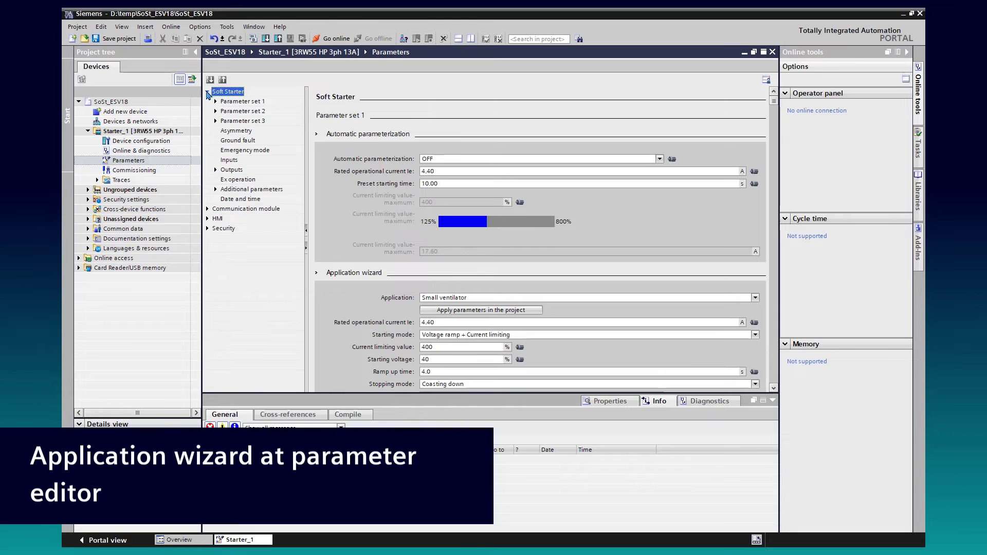
click(215, 102)
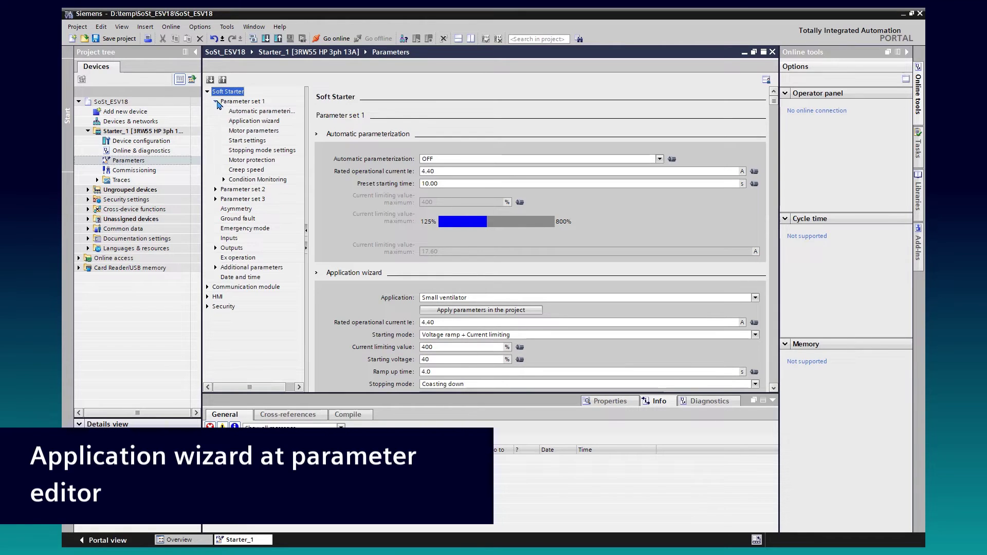
click(241, 123)
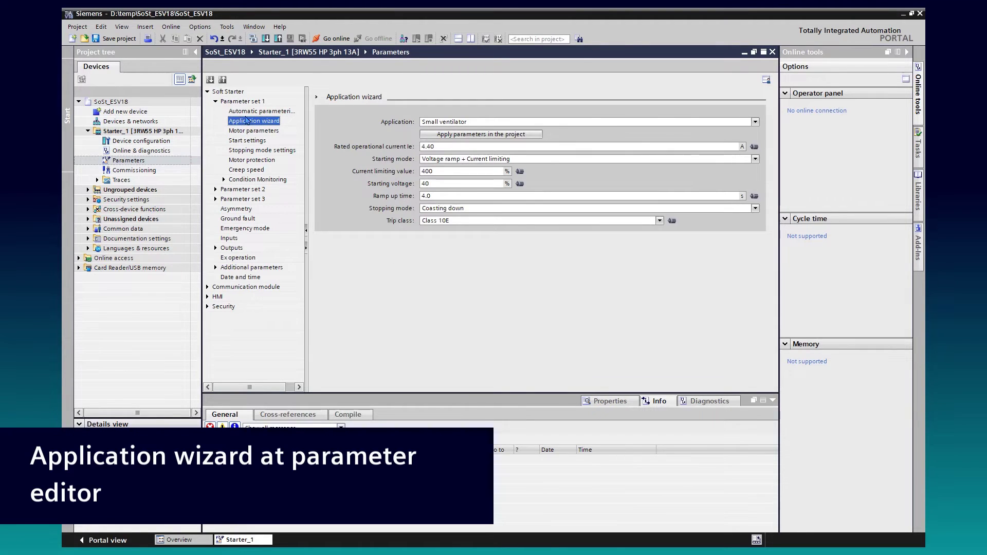
click(440, 122)
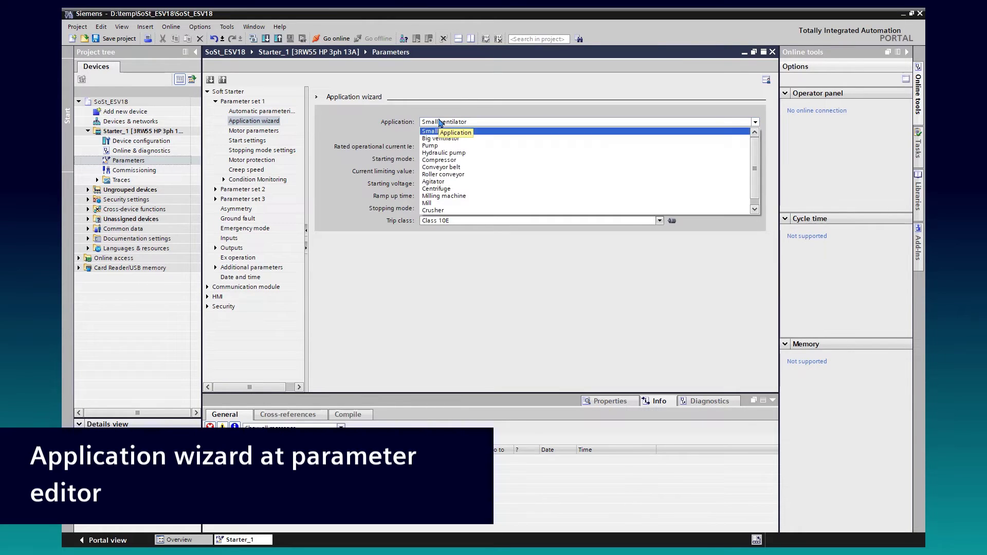
click(438, 139)
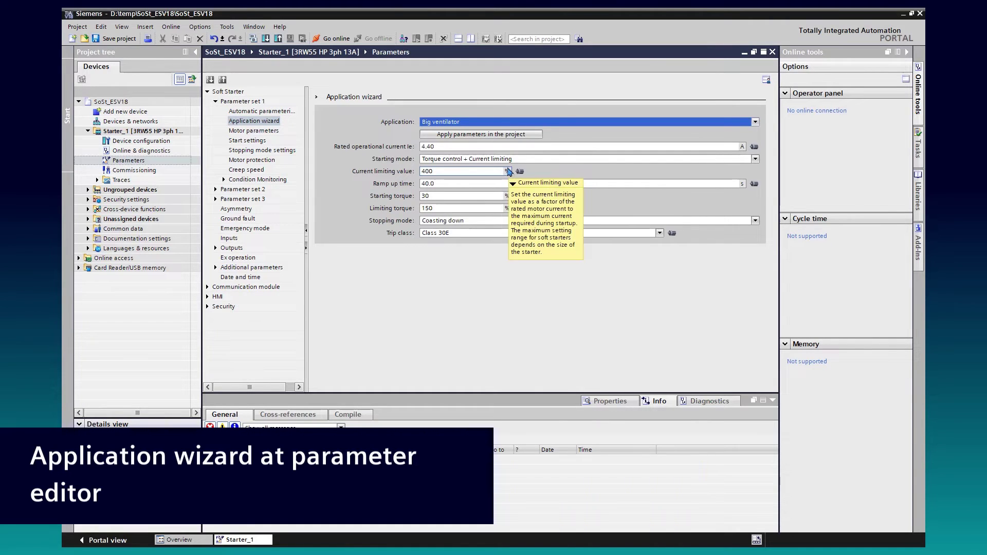
click(491, 135)
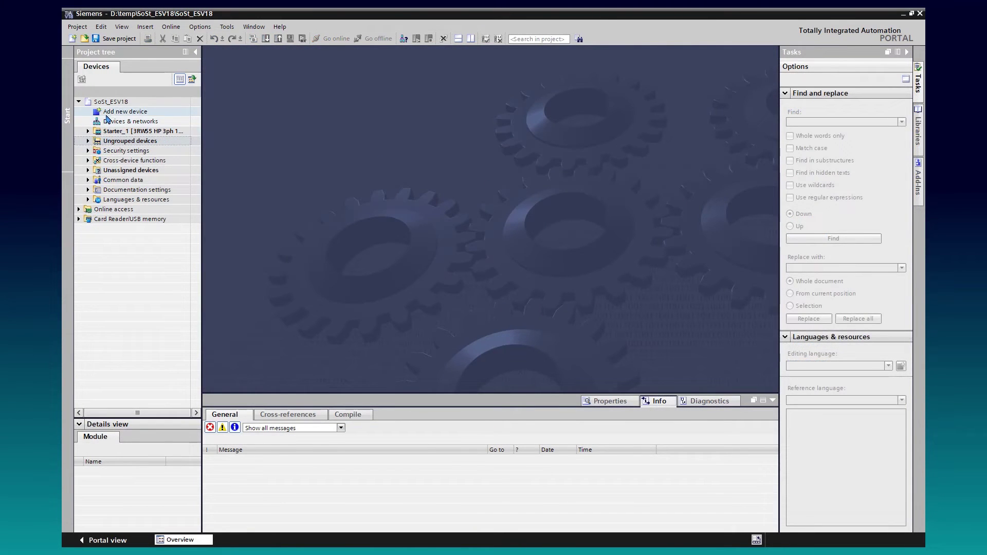
- Add a SIRIUS 3RW55 HP 3ph 18A soft starter with the device wizard enabled
double_click(108, 112)
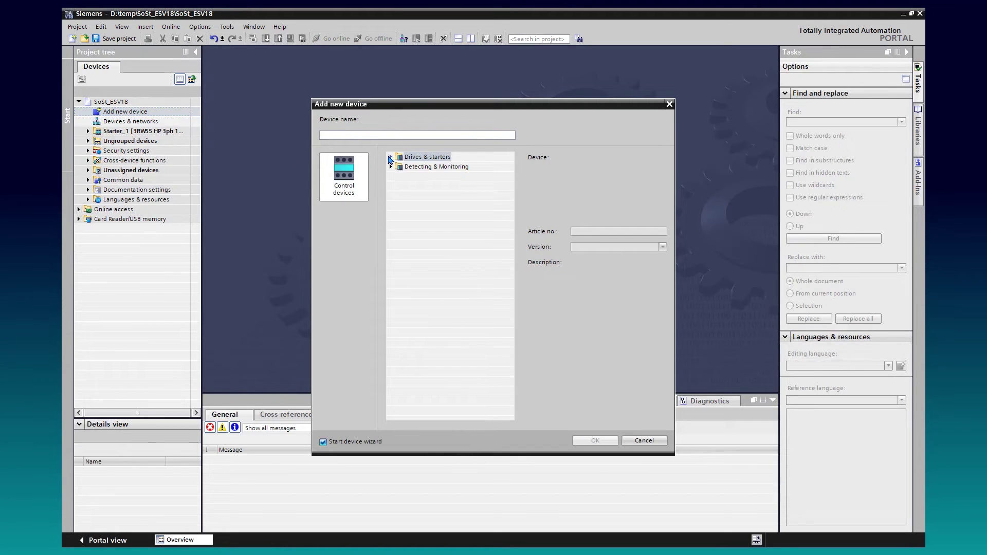
click(391, 157)
click(400, 167)
click(407, 186)
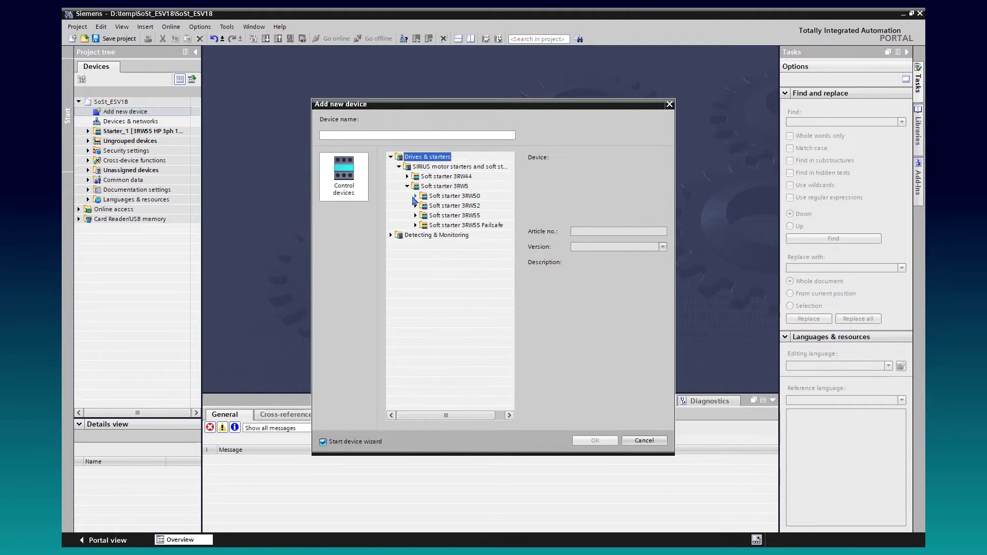
click(416, 215)
click(423, 186)
click(467, 196)
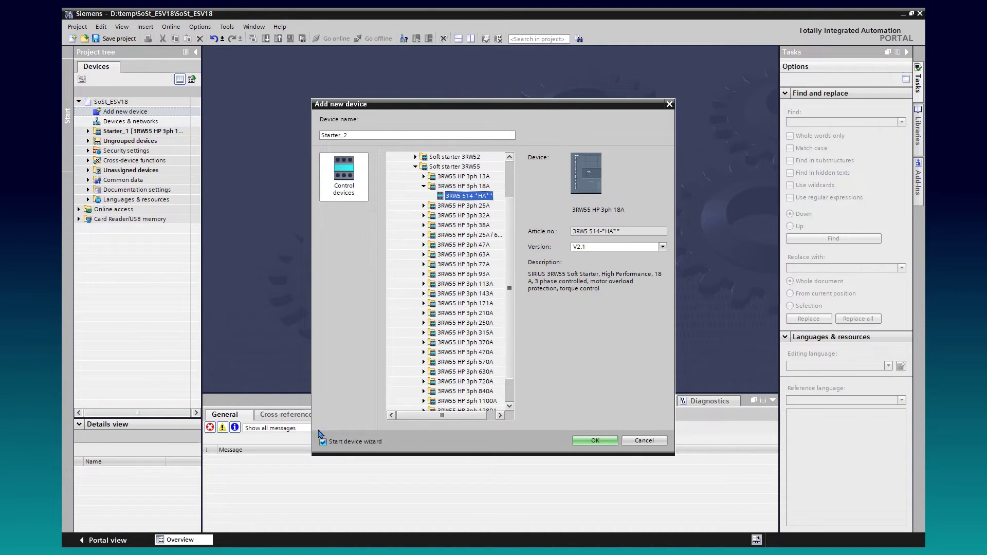
click(586, 441)
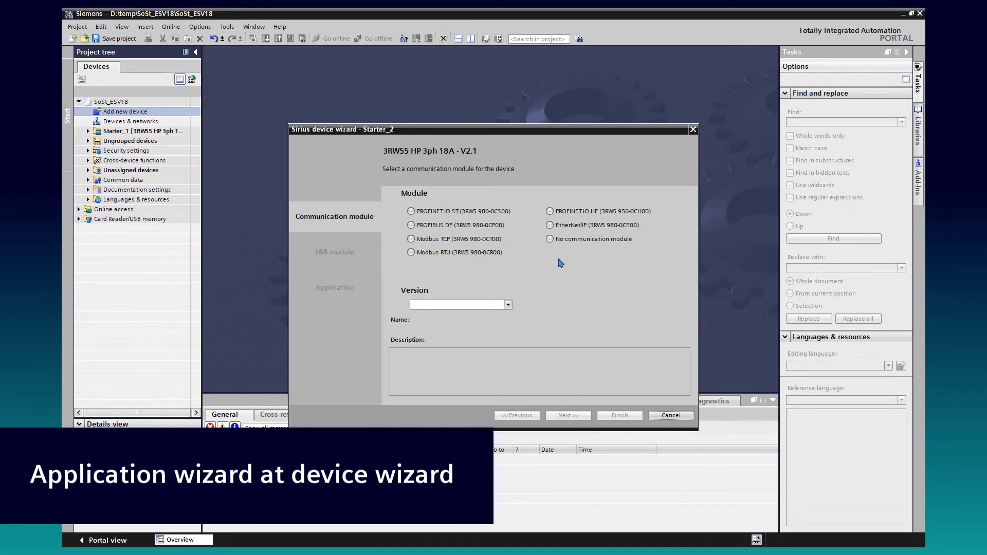
- Choose PROFINET IO HF as communication module and keep the HMI HF module
click(551, 213)
click(571, 416)
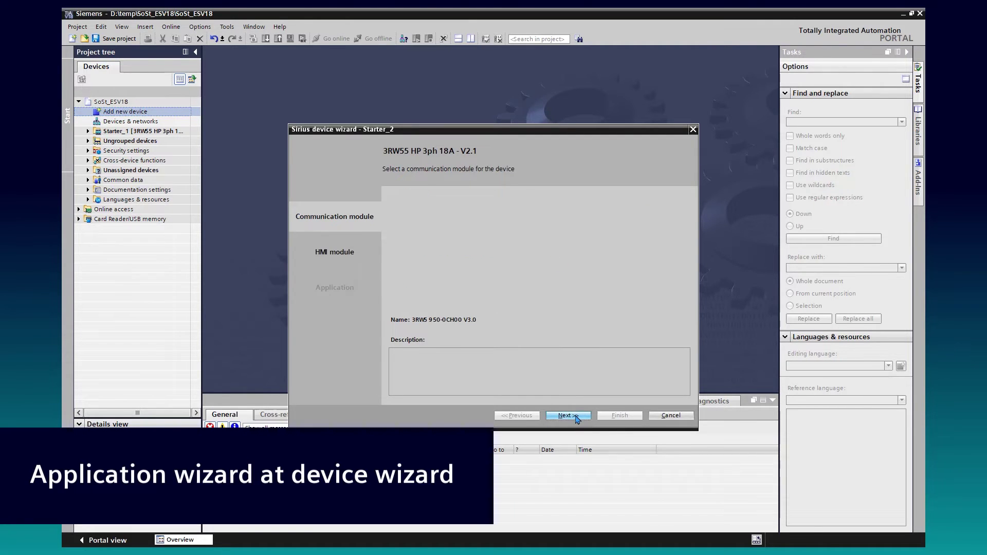
click(568, 415)
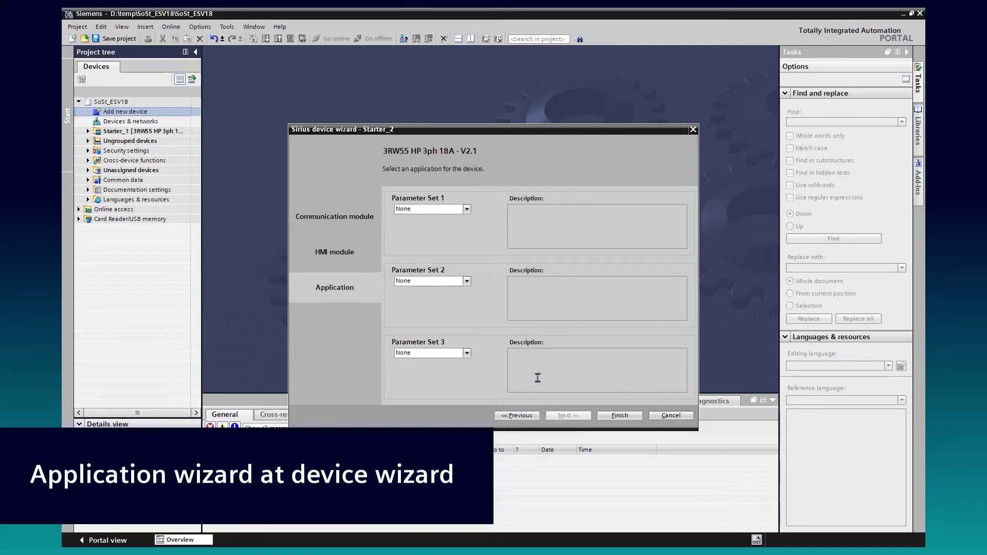
- Assign Big ventilator, Pump and Centrifuge to Parameter Sets 1–3 and finish the wizard
click(467, 210)
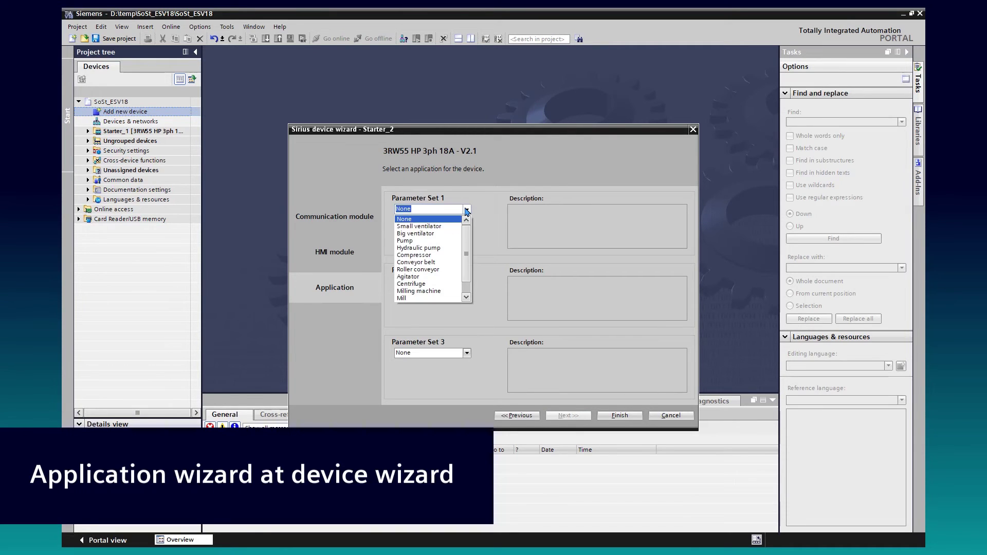
click(447, 234)
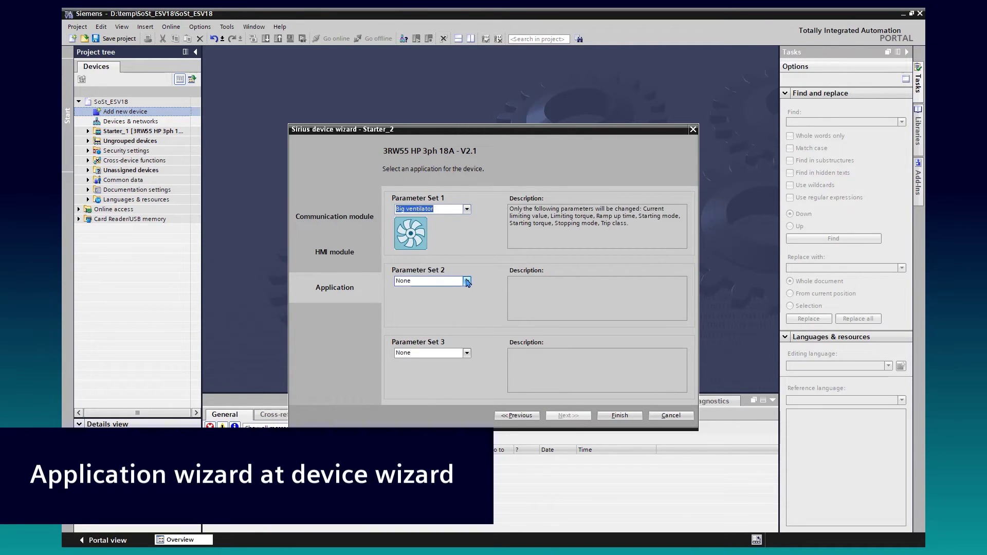
click(466, 281)
click(446, 313)
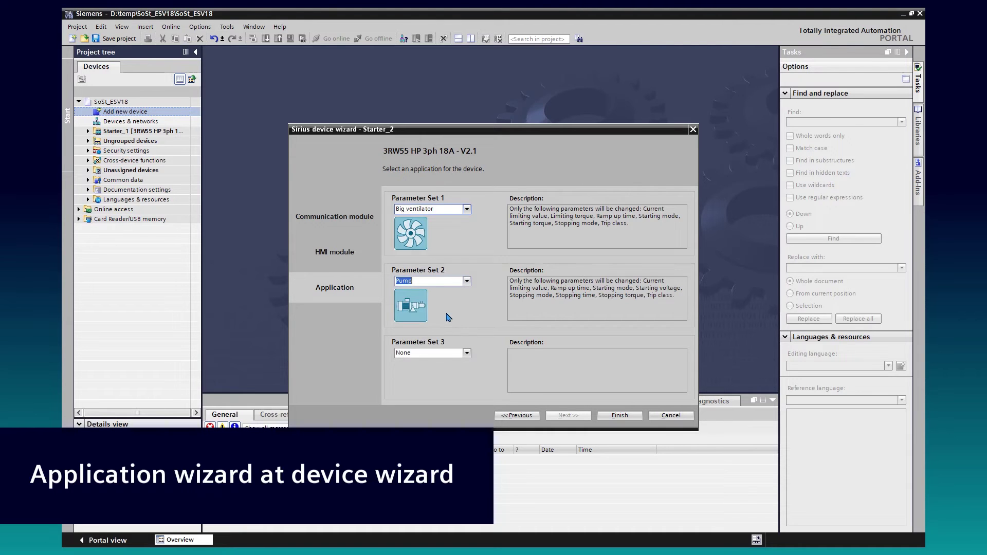
click(467, 354)
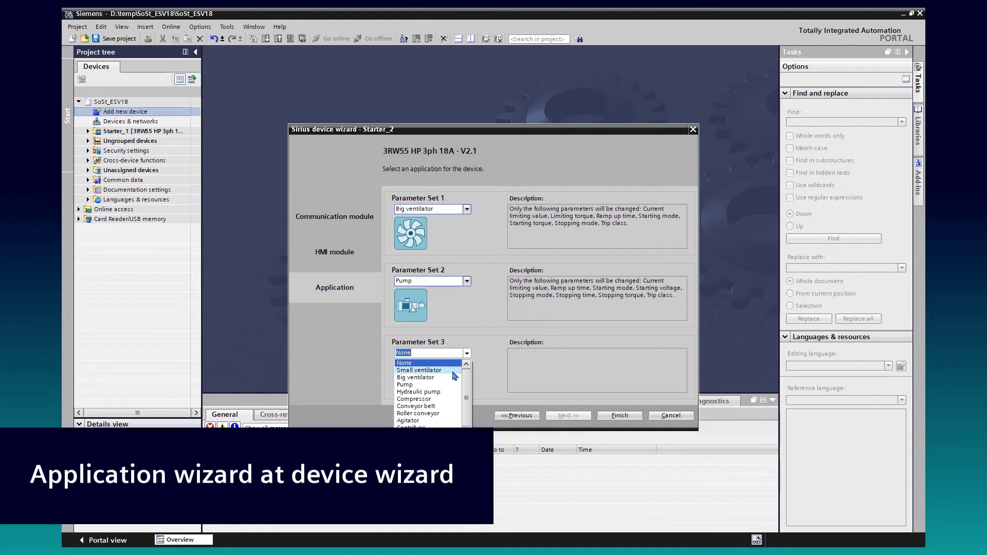
click(443, 426)
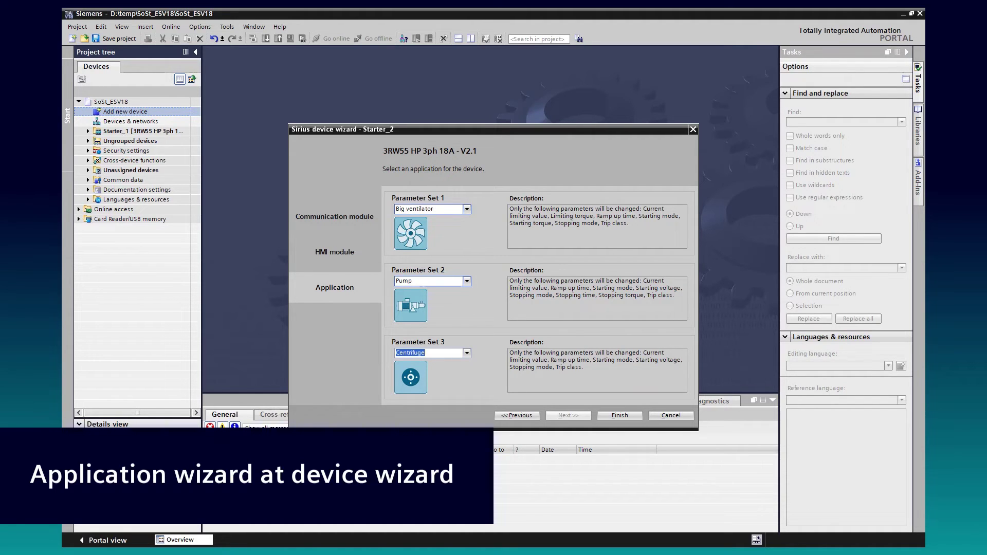
click(620, 416)
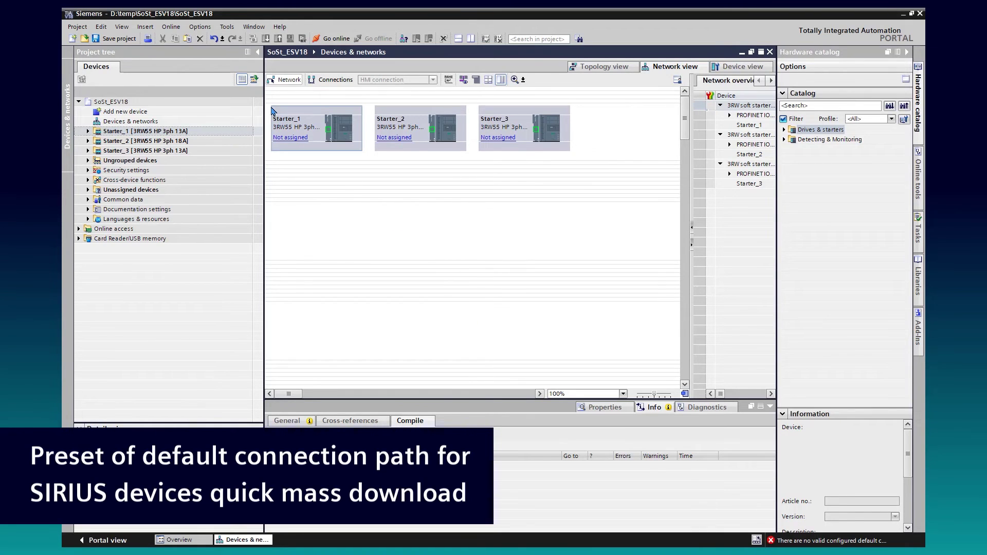
- Download to all three starters using PN/IE on the Intel(R) Ethernet Connection (6) I219-LM adapter
drag(267, 101, 595, 161)
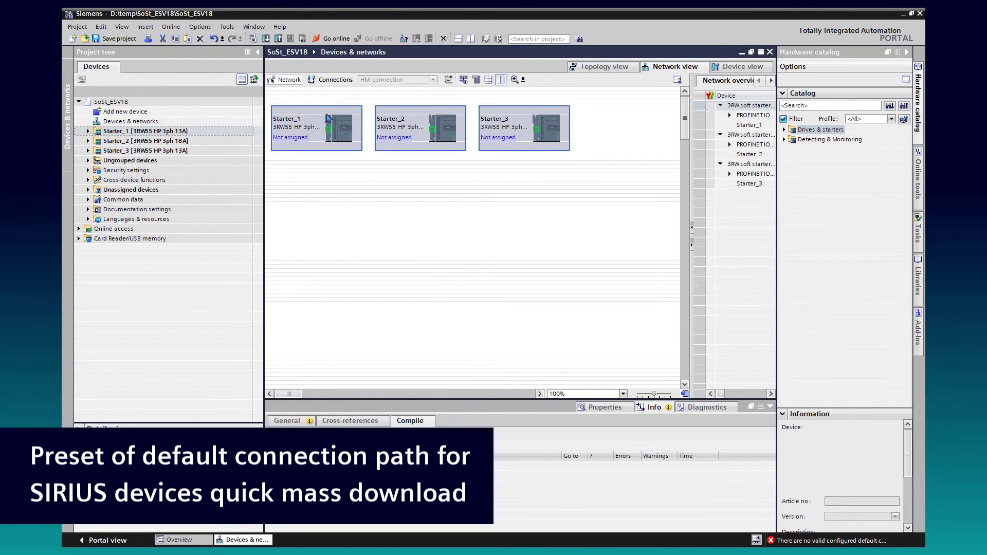
click(265, 40)
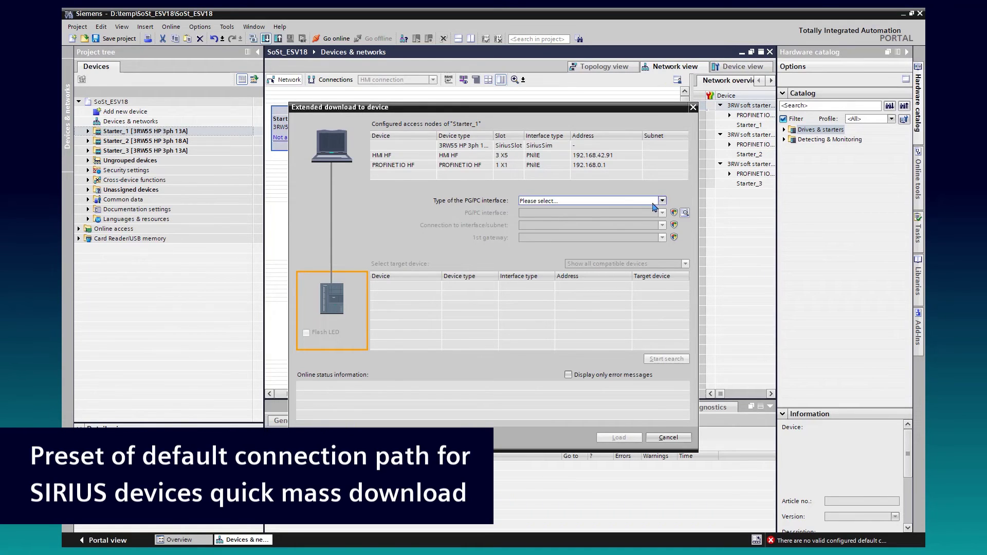
click(658, 201)
click(642, 228)
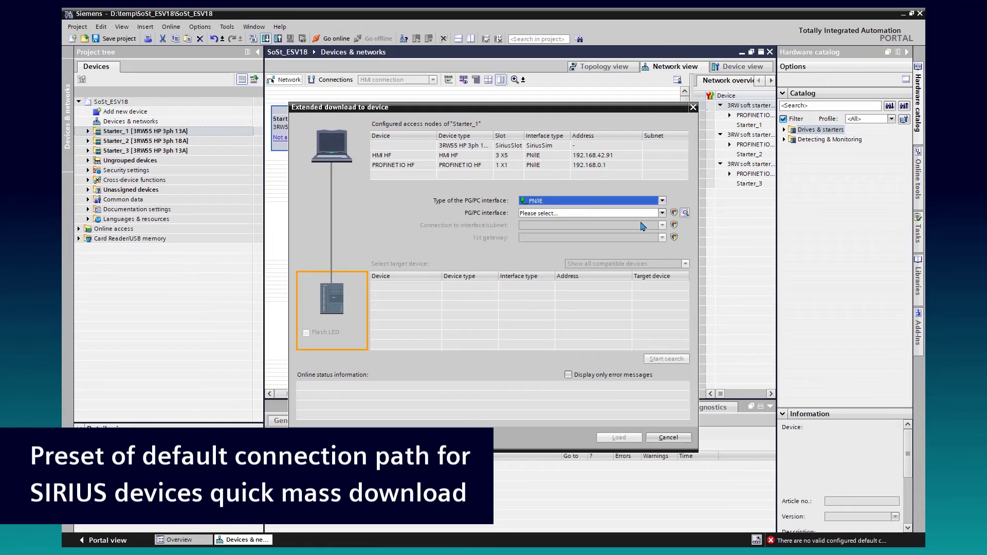
click(640, 212)
click(636, 234)
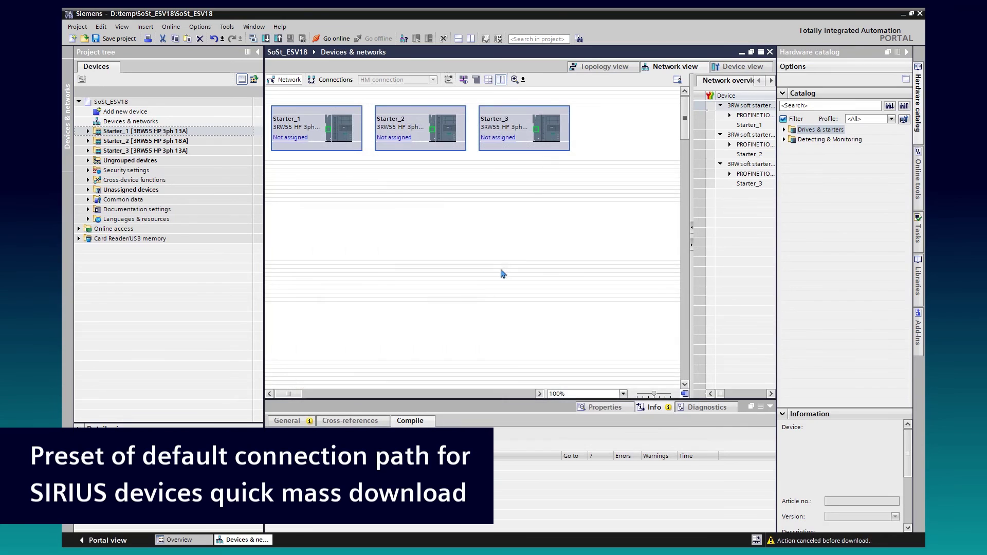
- In Settings > Online & diagnostics, set the default connection path to PN/IE on Intel(R) Ethernet Connection (6) I219-LM
click(200, 27)
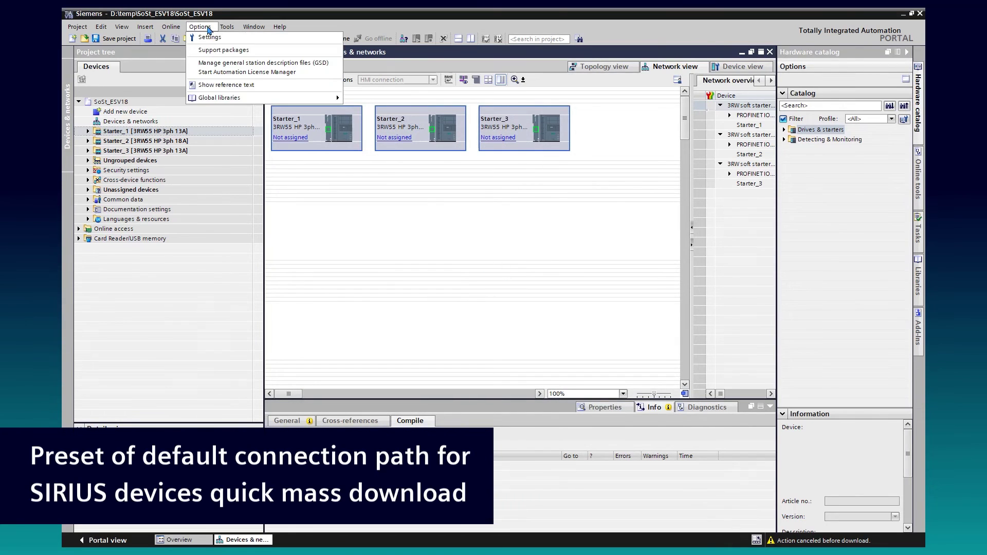
click(210, 39)
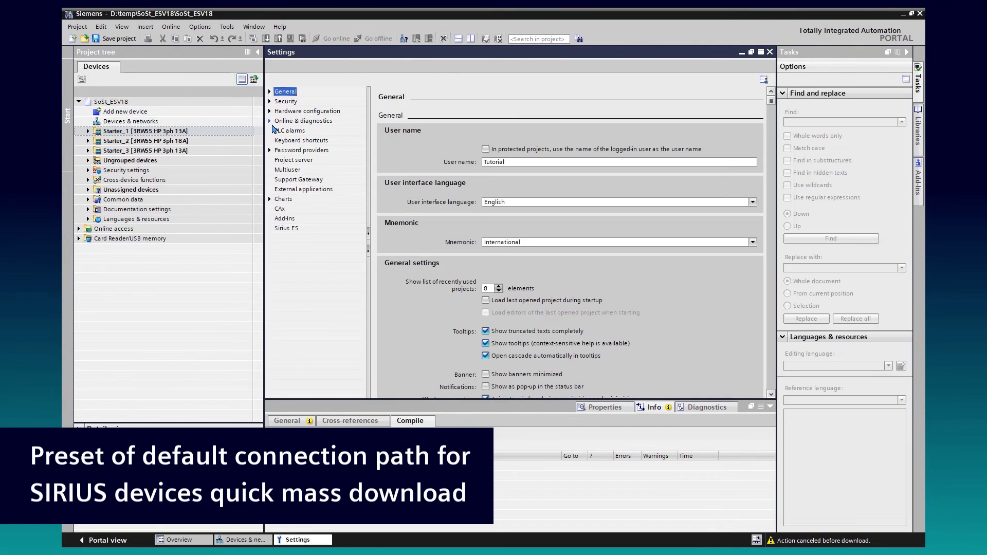
click(269, 121)
click(296, 132)
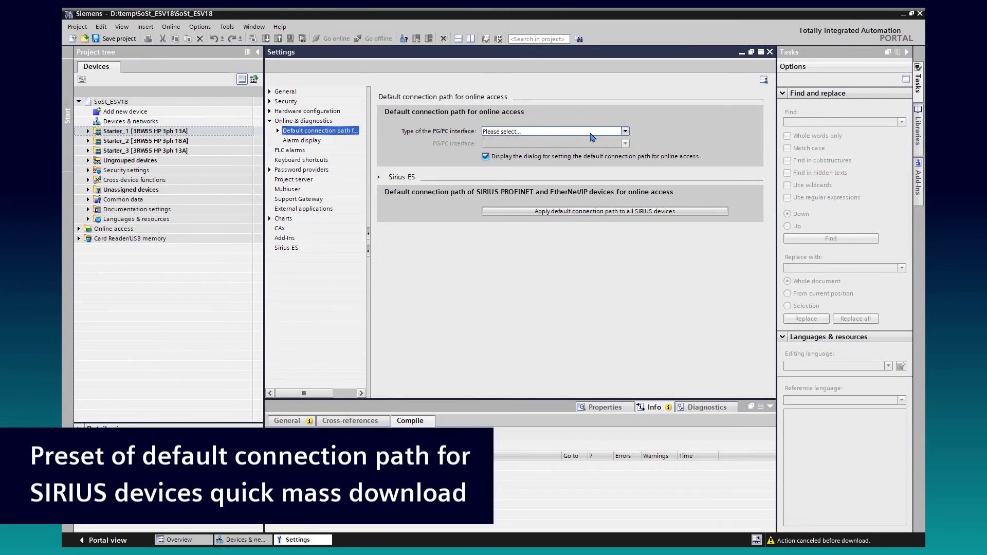
click(590, 134)
click(587, 155)
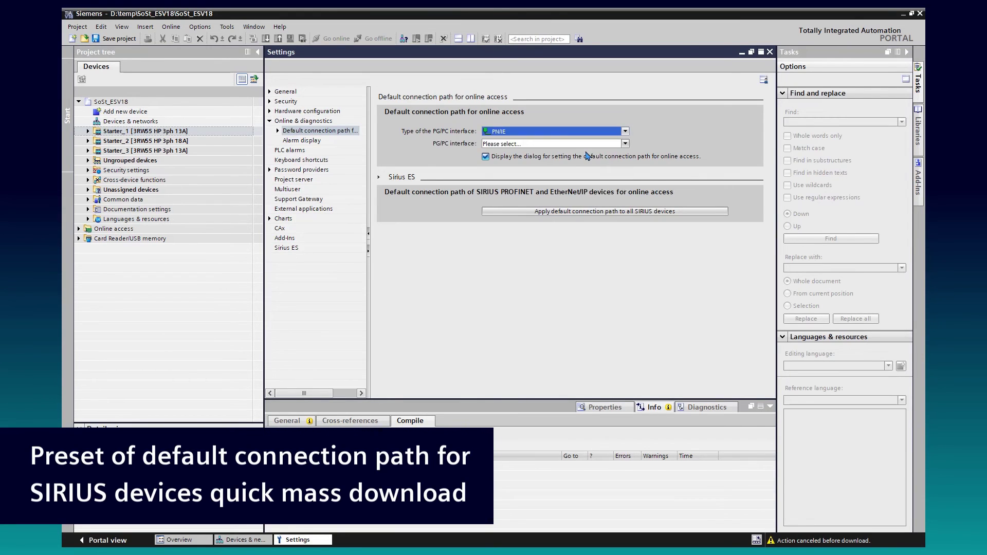
click(584, 144)
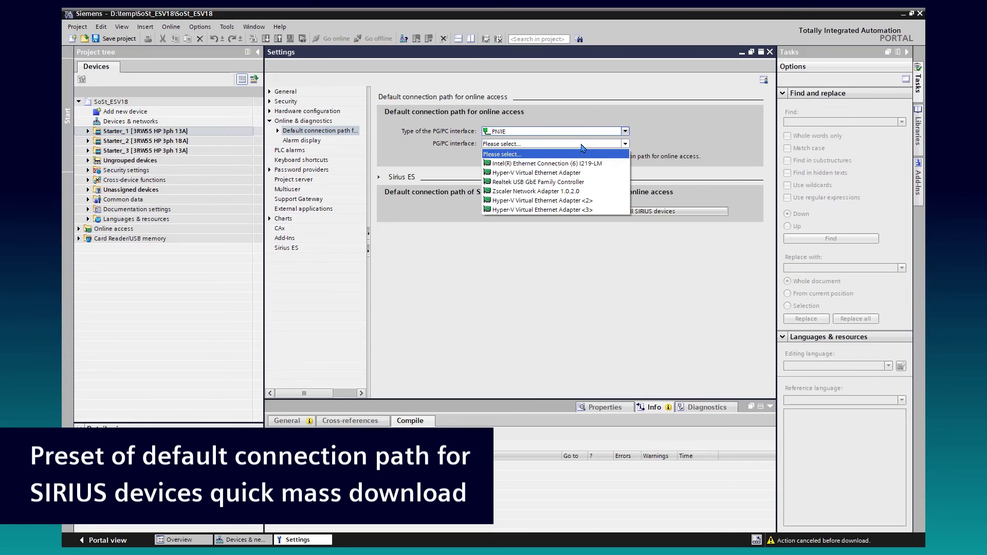
click(578, 165)
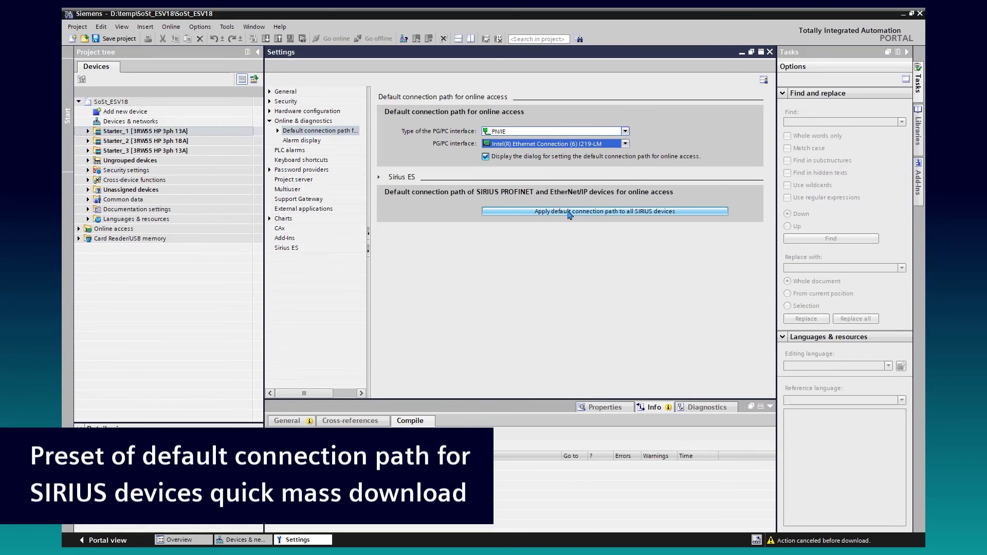
- Apply the default path to all SIRIUS devices, then open Starter_1's Online & diagnostics view
click(569, 213)
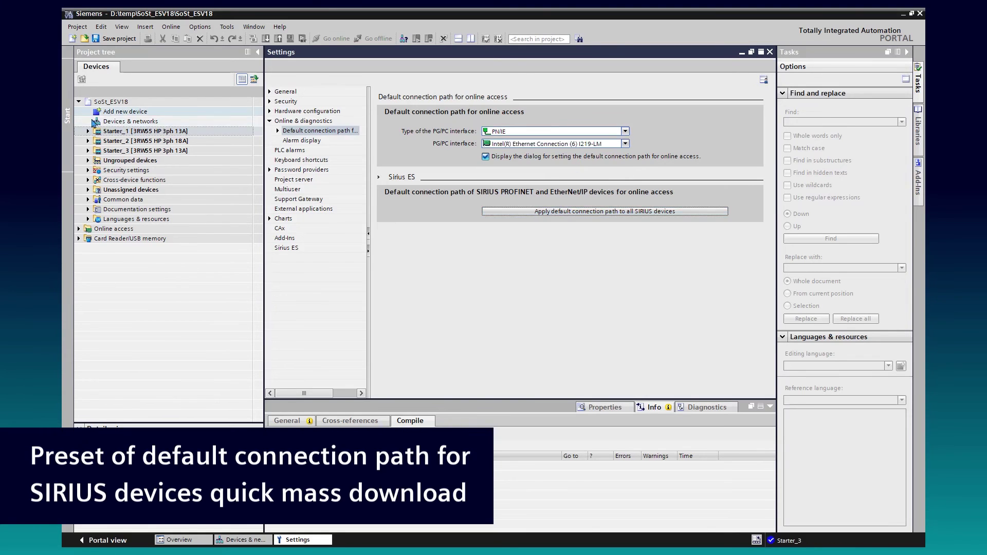
click(87, 131)
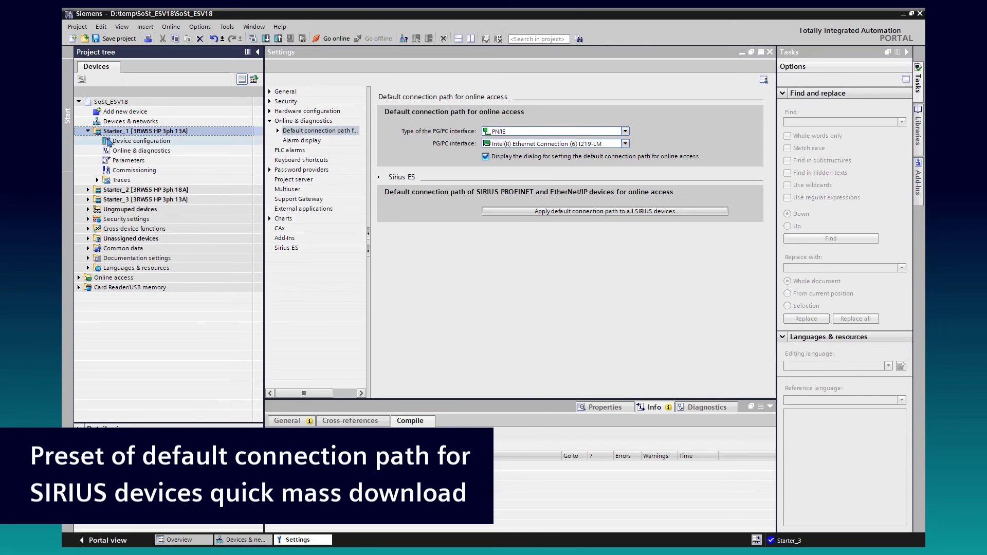
click(117, 151)
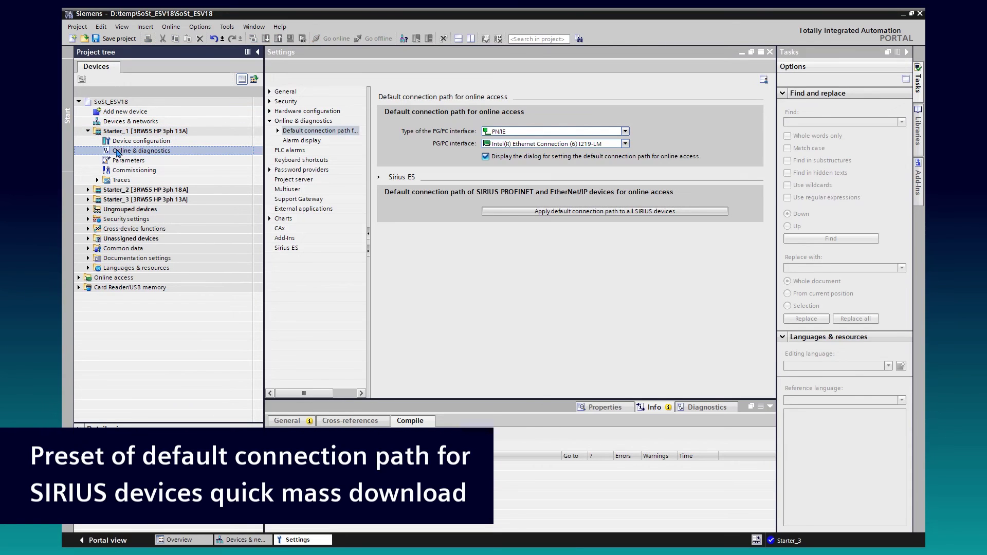
double_click(117, 151)
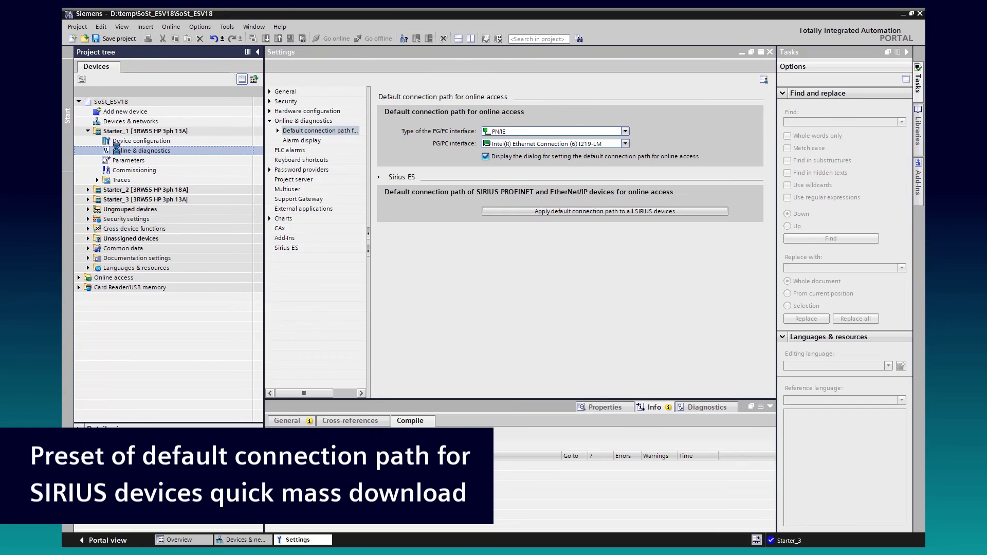